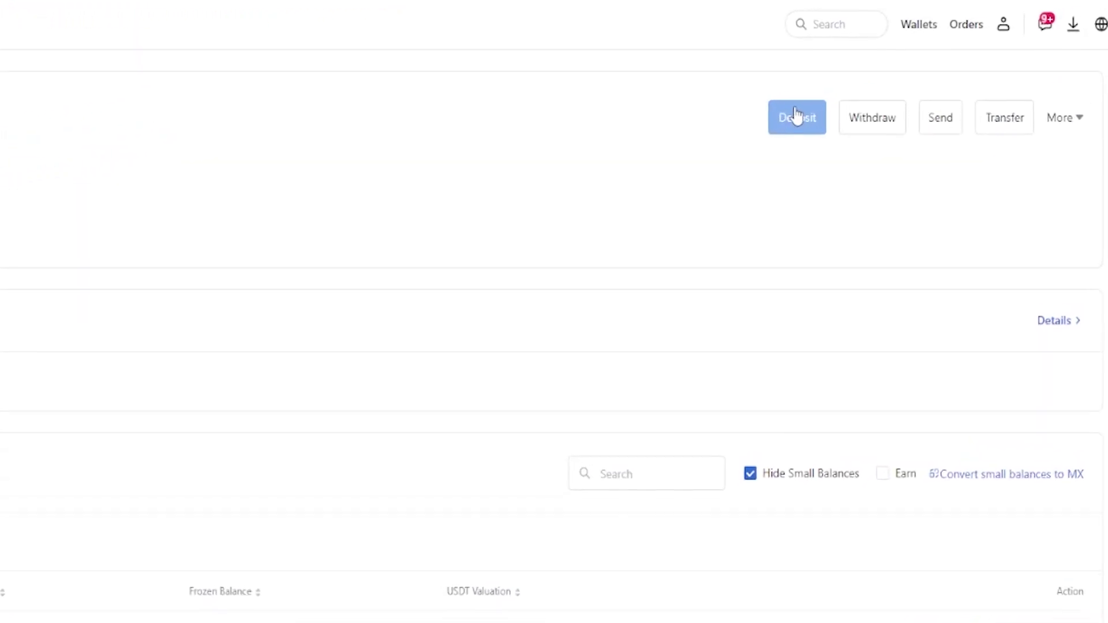
# - Open MEXC's Deposit page from Wallets > Overview
pyautogui.click(797, 115)
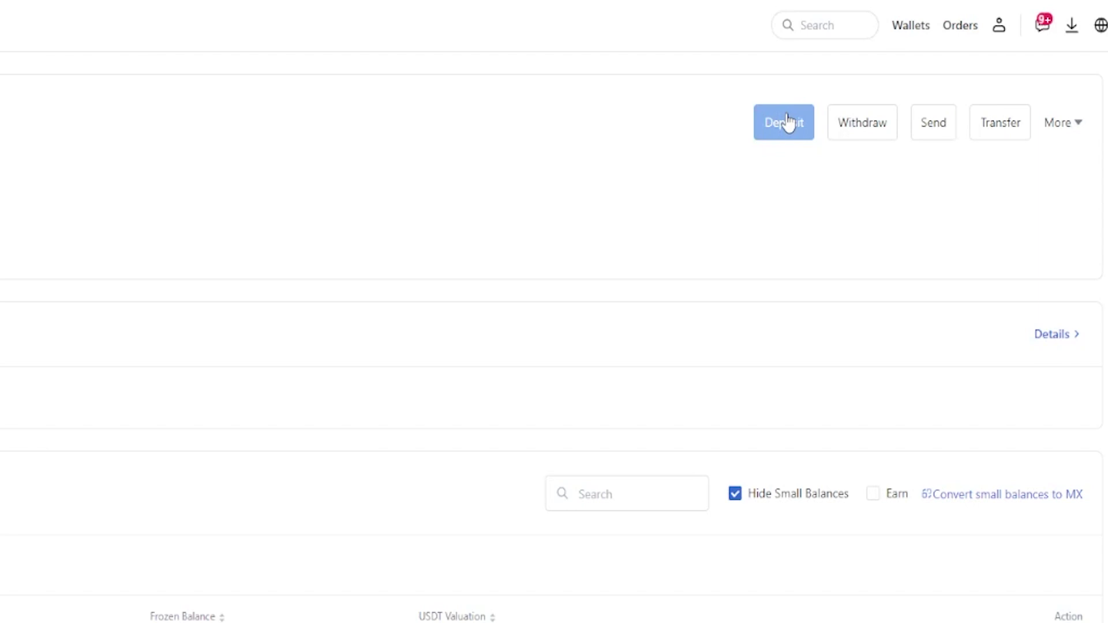
pyautogui.moveTo(909, 35)
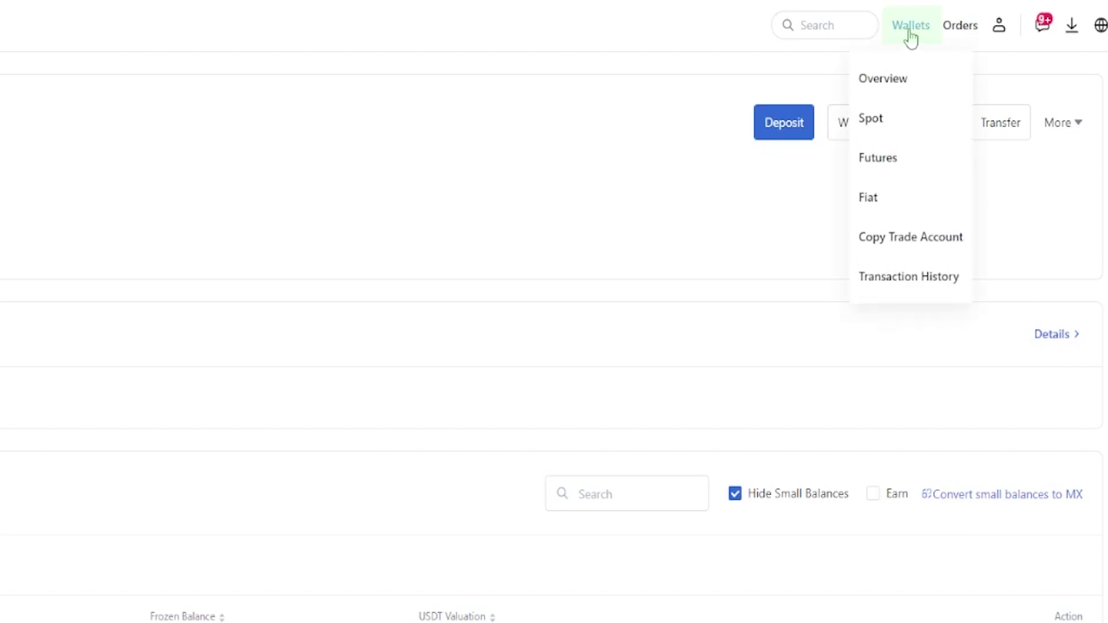
pyautogui.click(898, 86)
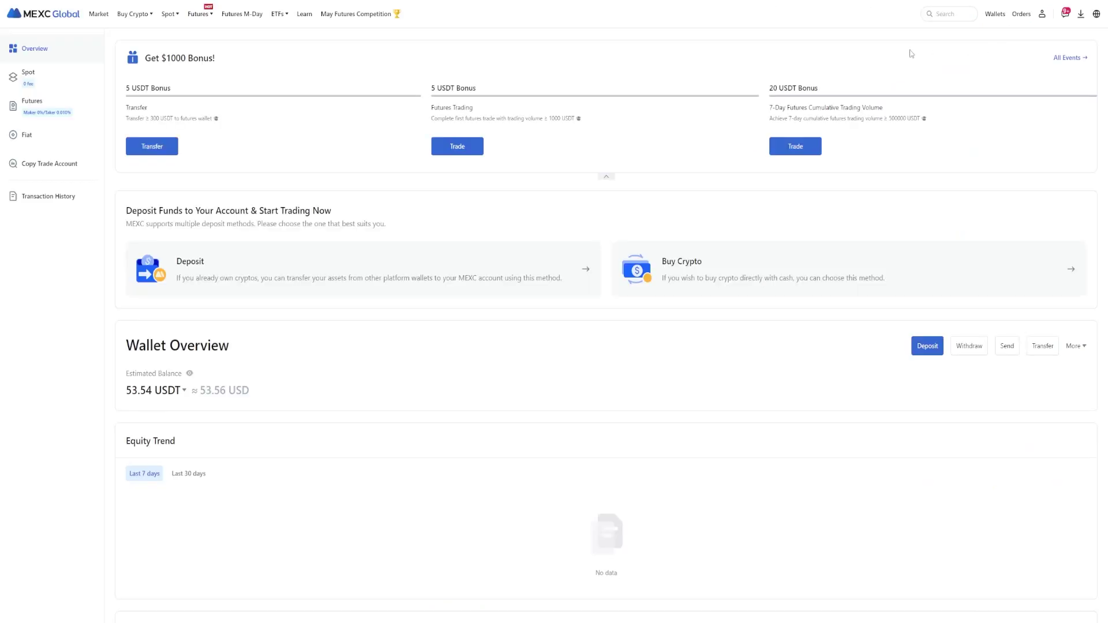
pyautogui.click(171, 250)
pyautogui.click(928, 346)
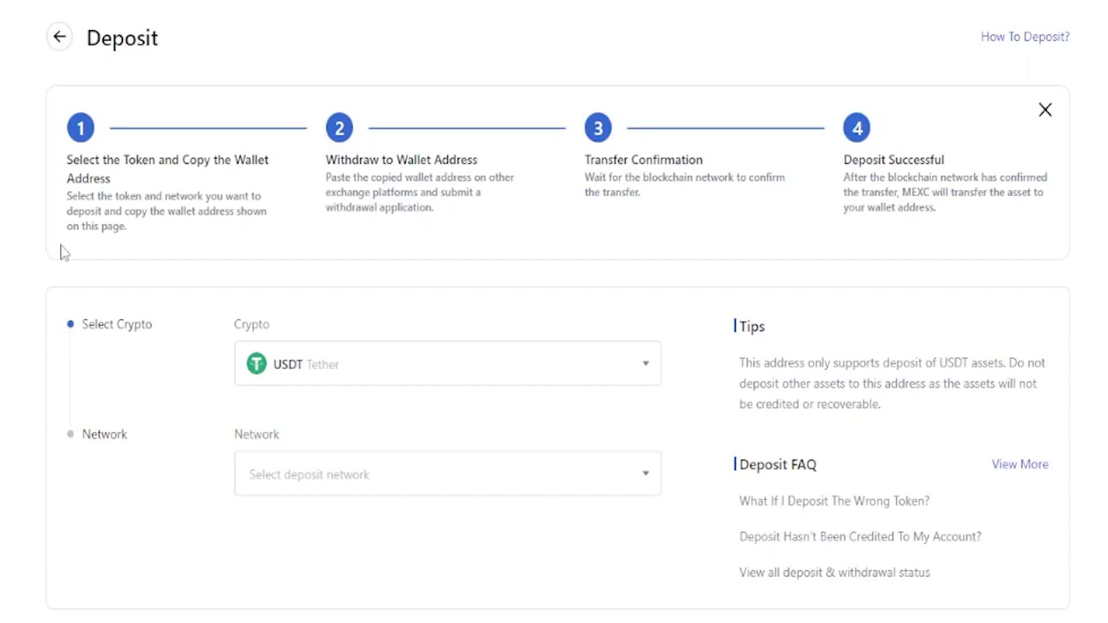
# - Search the coin list for 'eth' and pick ETH Ethereum as the deposit crypto
pyautogui.click(449, 375)
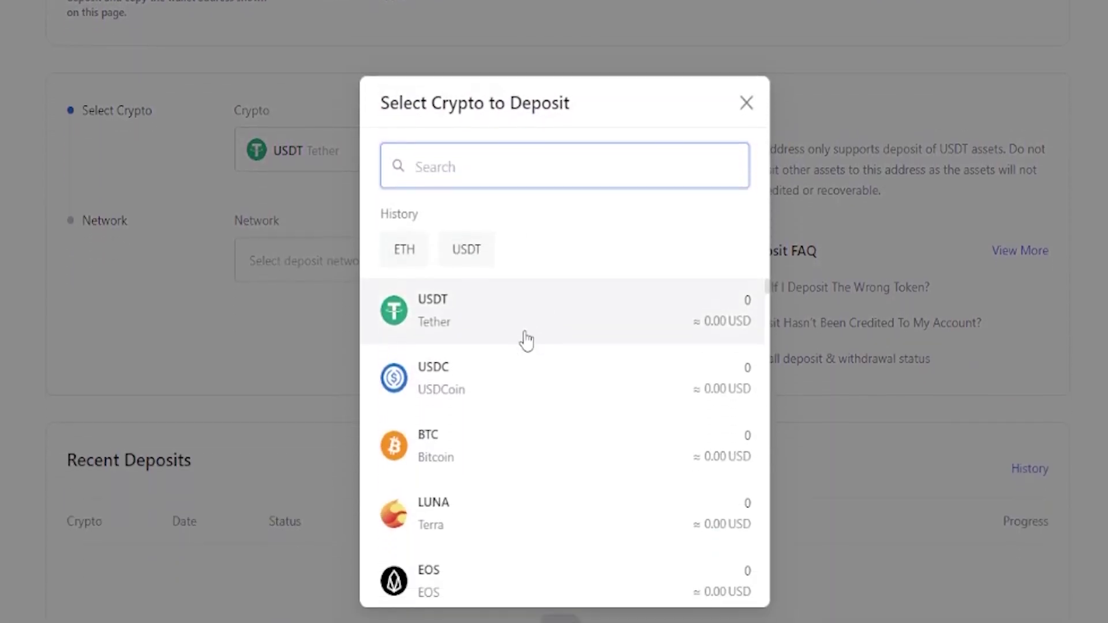
pyautogui.scroll(-8, 537, 506)
pyautogui.scroll(7, 527, 432)
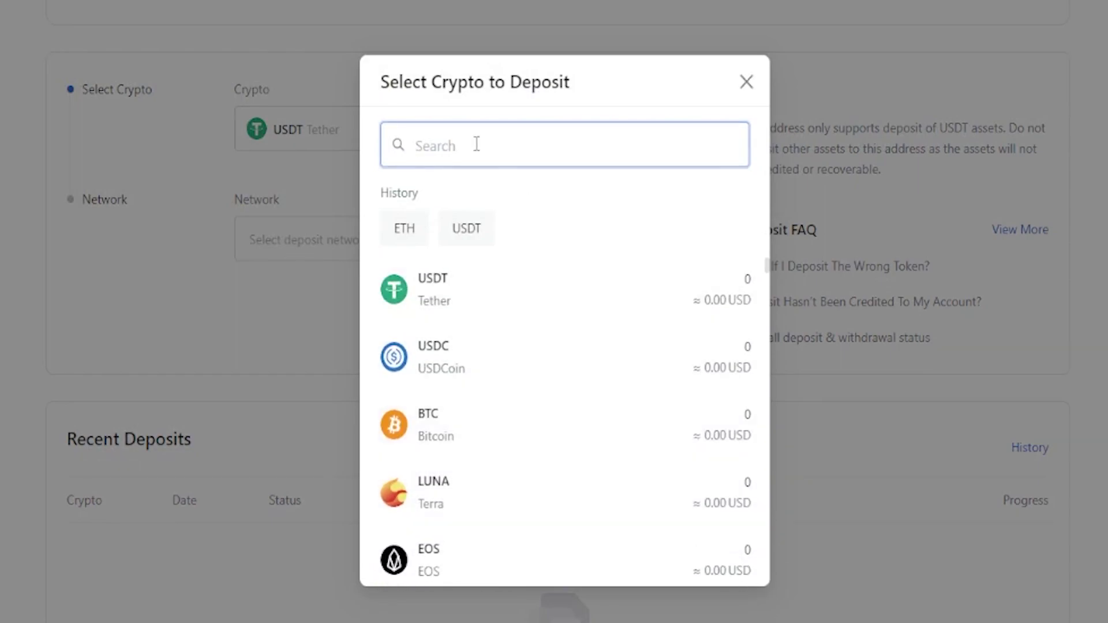
pyautogui.write('eth')
pyautogui.click(487, 211)
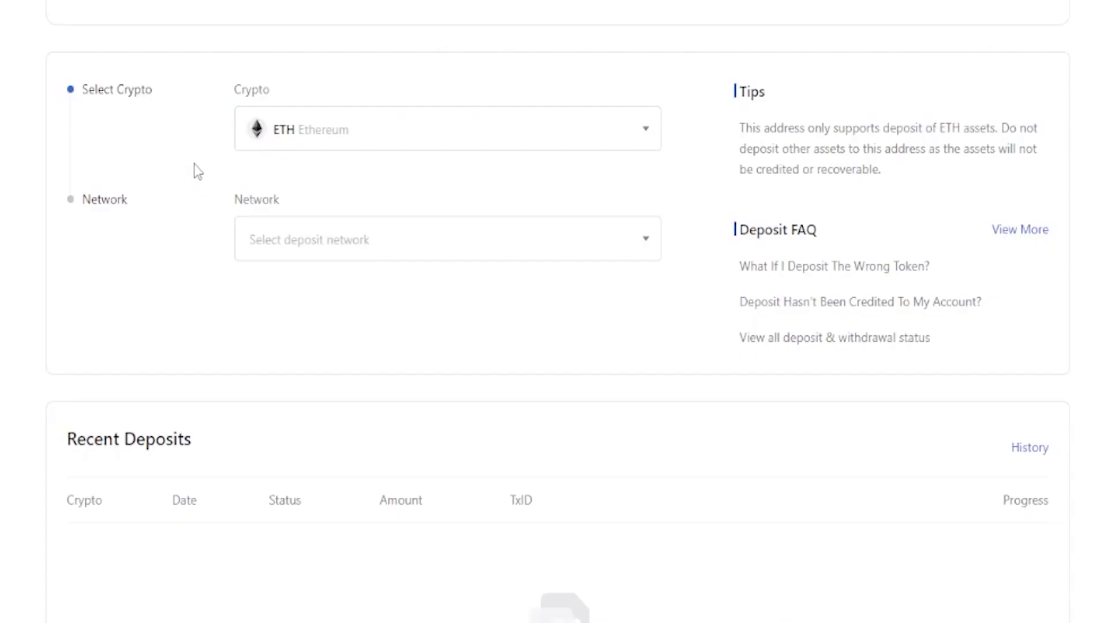
# - Open the deposit network list and scroll through options like ERC20, OP and Arbitrum One
pyautogui.click(421, 250)
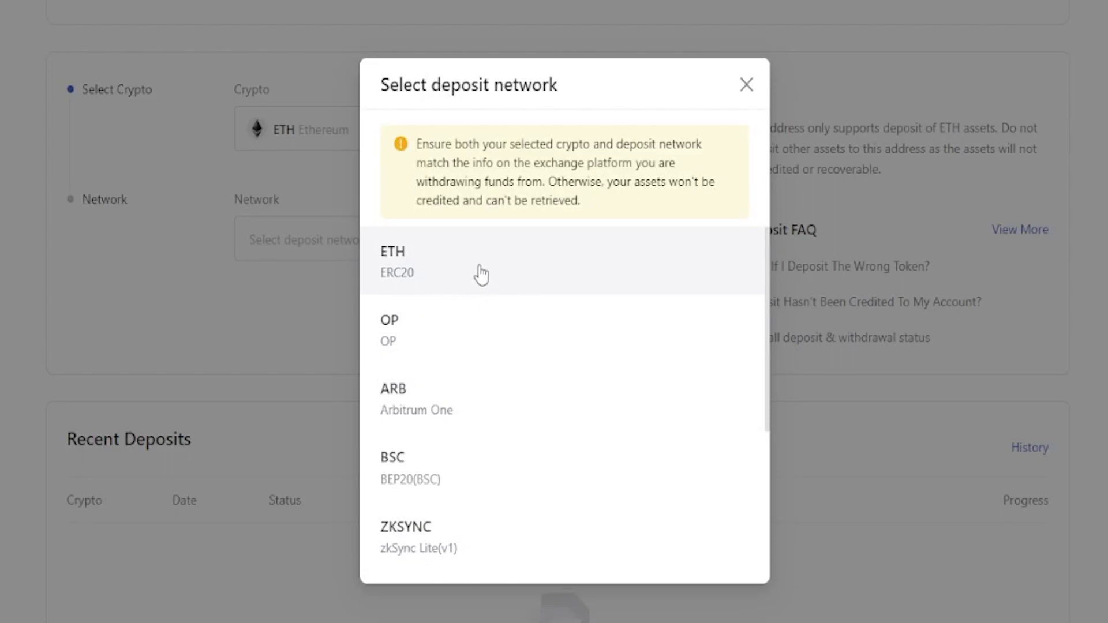
pyautogui.scroll(-2, 478, 280)
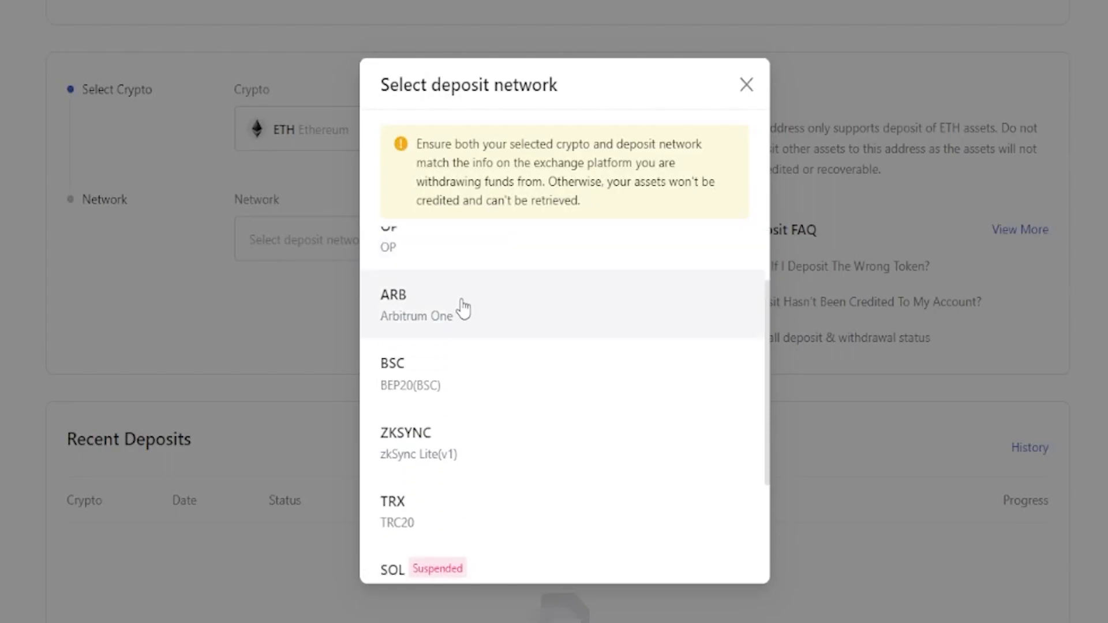
pyautogui.scroll(2, 450, 329)
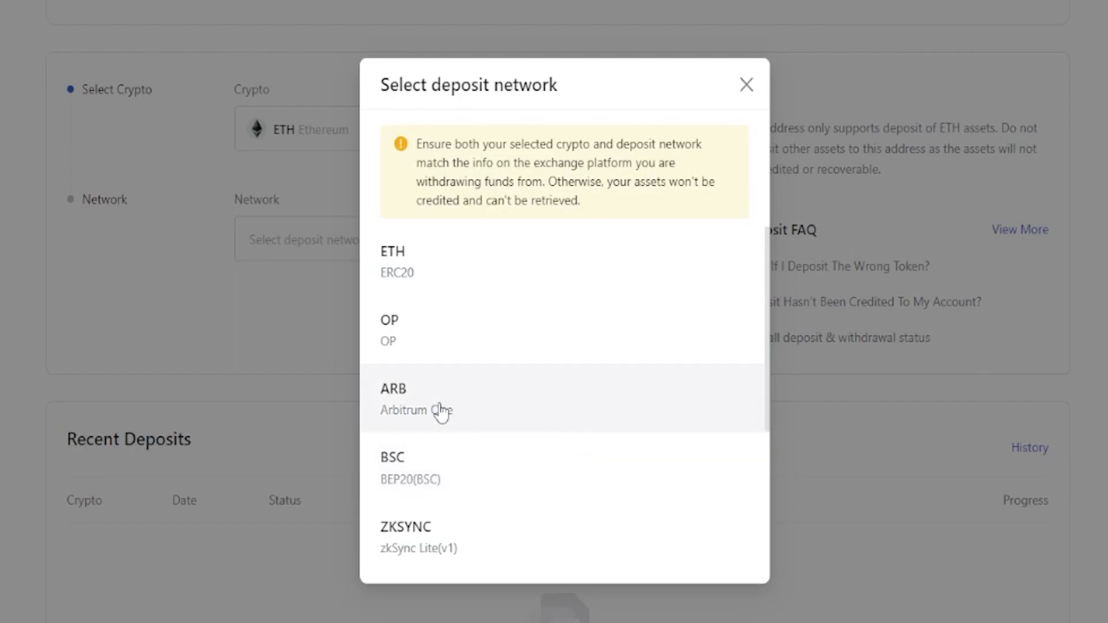
# - Select Arbitrum One as the network and generate the ETH deposit address
pyautogui.click(462, 406)
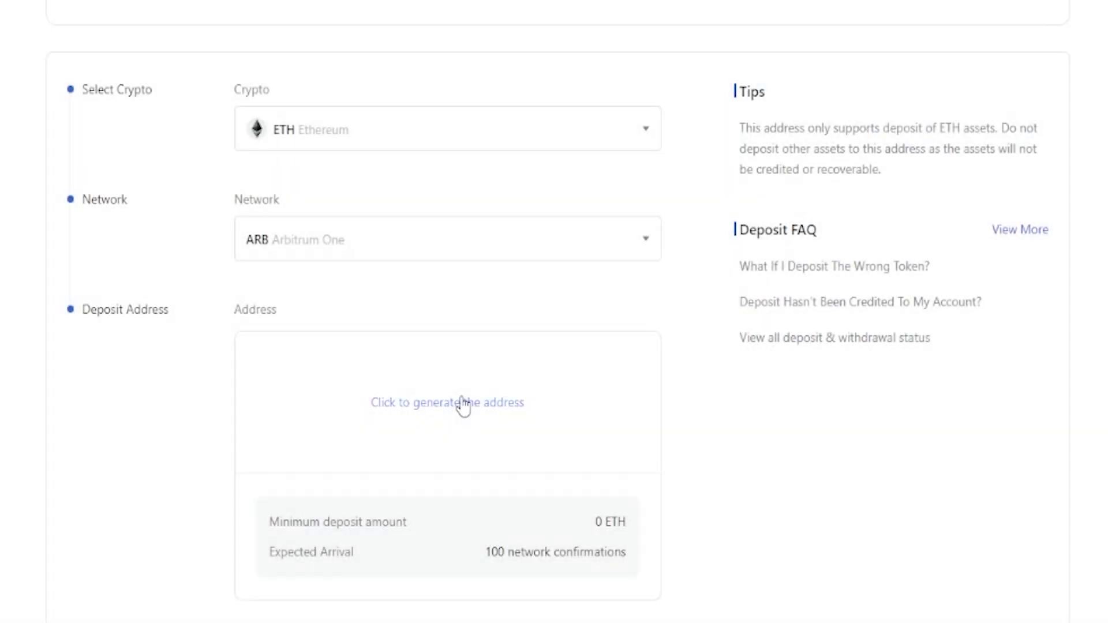
pyautogui.moveTo(364, 410); pyautogui.dragTo(531, 410)
pyautogui.click(376, 405)
pyautogui.click(360, 404)
pyautogui.click(419, 411)
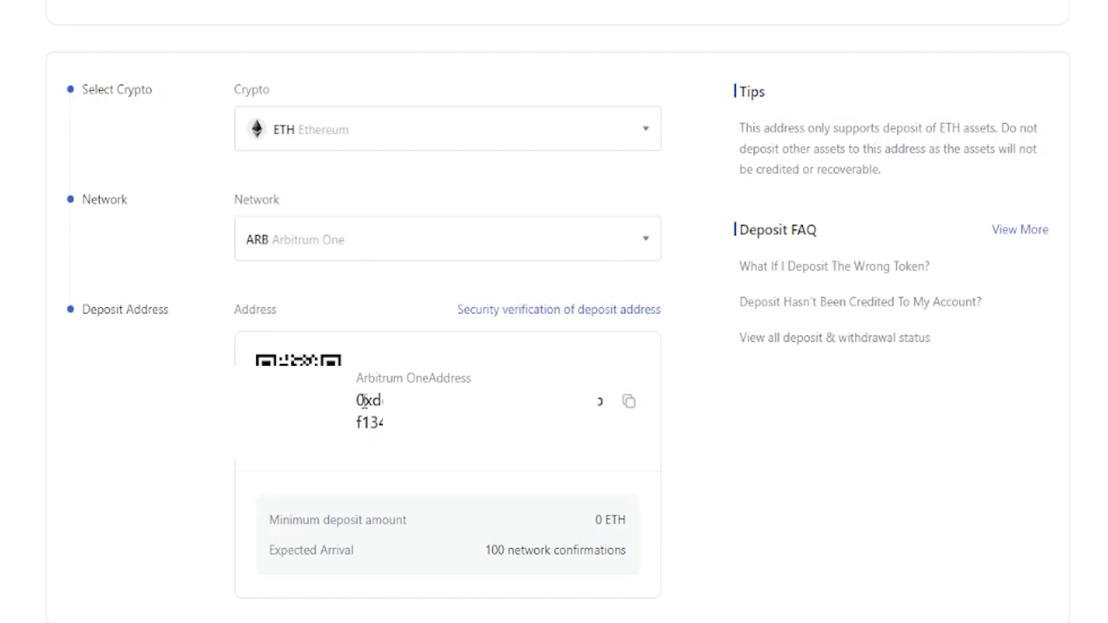
# - Copy the generated Arbitrum One ETH deposit address
pyautogui.moveTo(364, 400); pyautogui.dragTo(603, 422)
pyautogui.click(629, 402)
pyautogui.click(630, 403)
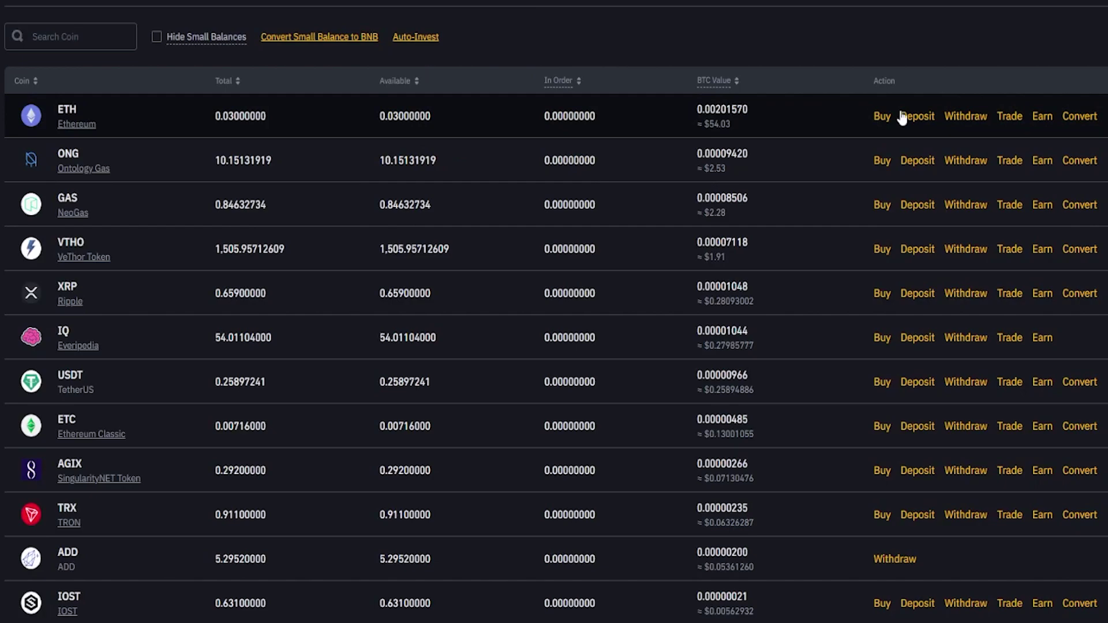
# - Start a Binance ETH withdrawal and paste the MEXC deposit address as the destination
pyautogui.click(966, 116)
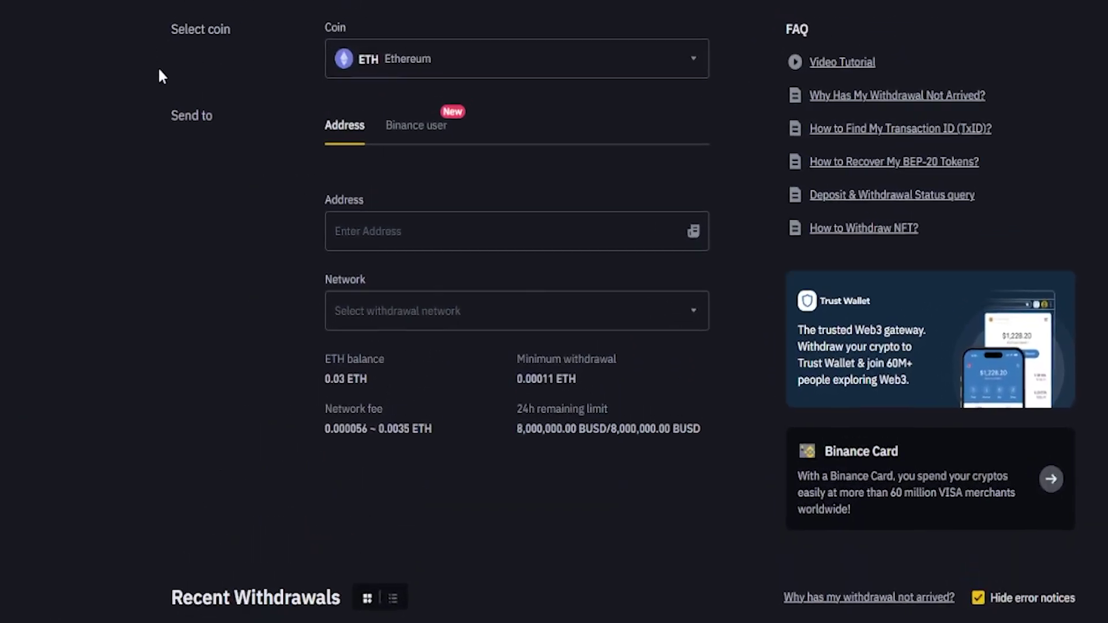
pyautogui.click(334, 236)
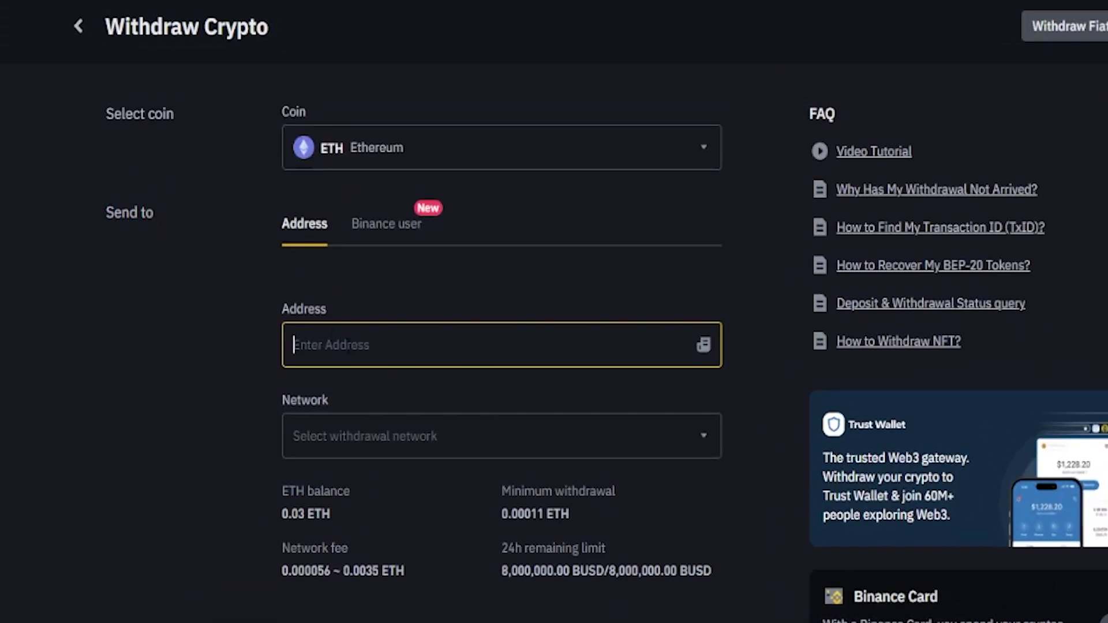
pyautogui.rightClick(345, 345)
pyautogui.click(400, 491)
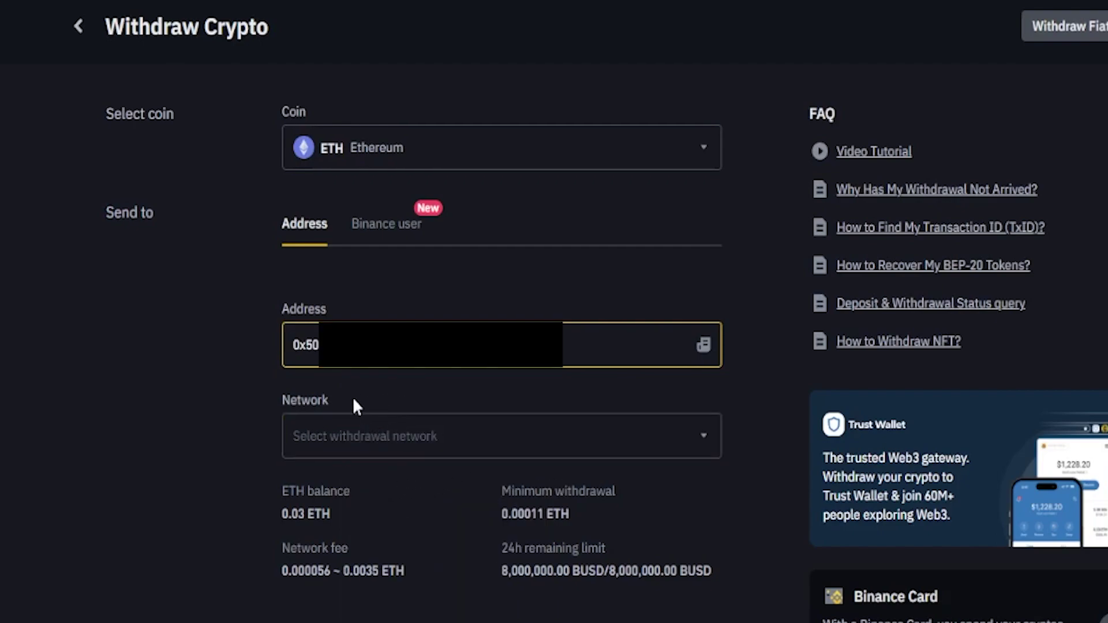
# - Choose the Arbitrum One network, withdraw the full 0.03 ETH, and submit
pyautogui.click(424, 442)
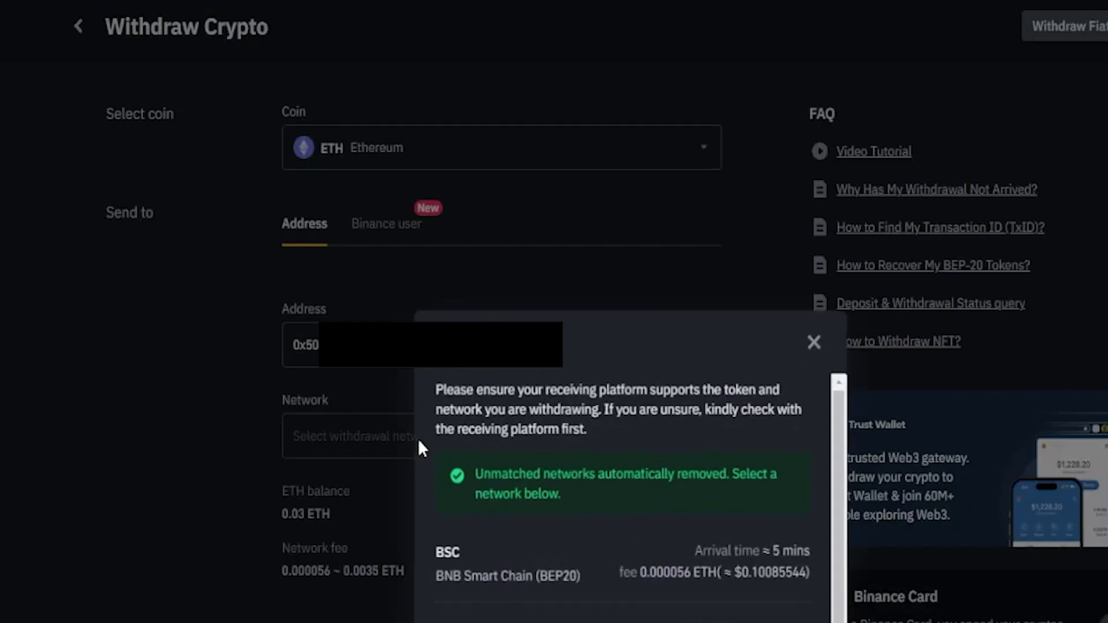
pyautogui.scroll(-4, 459, 421)
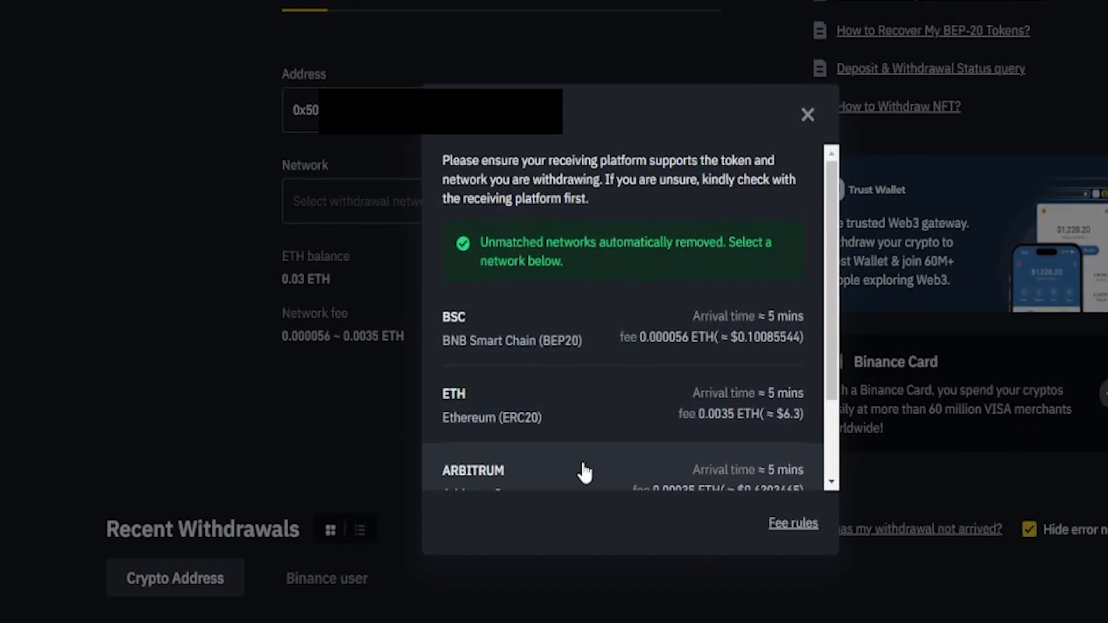
pyautogui.click(584, 472)
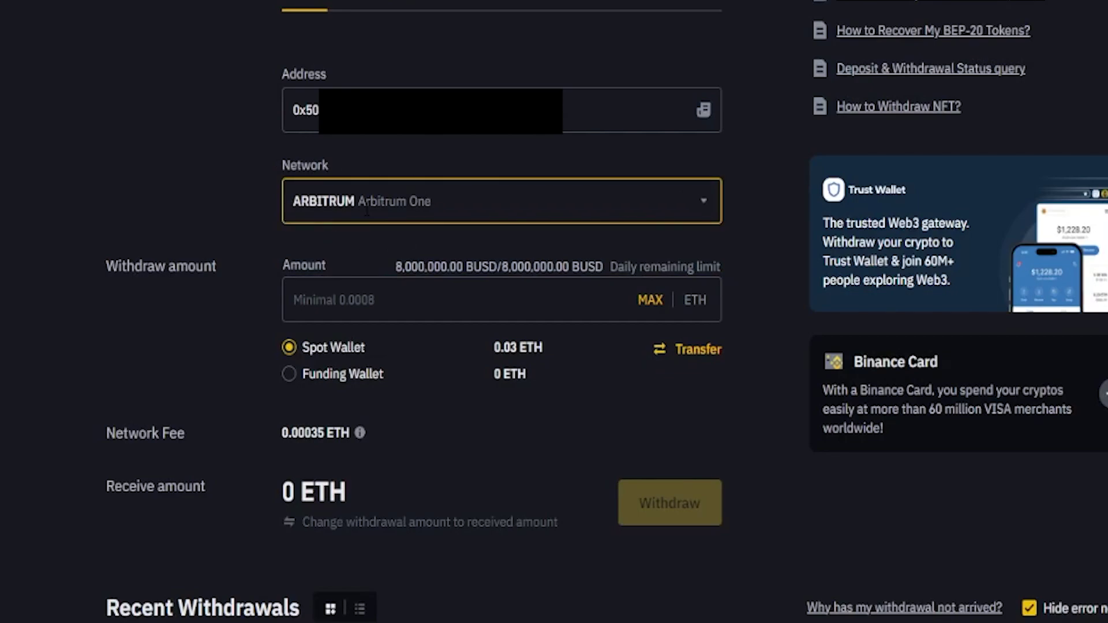
pyautogui.click(294, 300)
pyautogui.hotkey('ctrl', 'v')
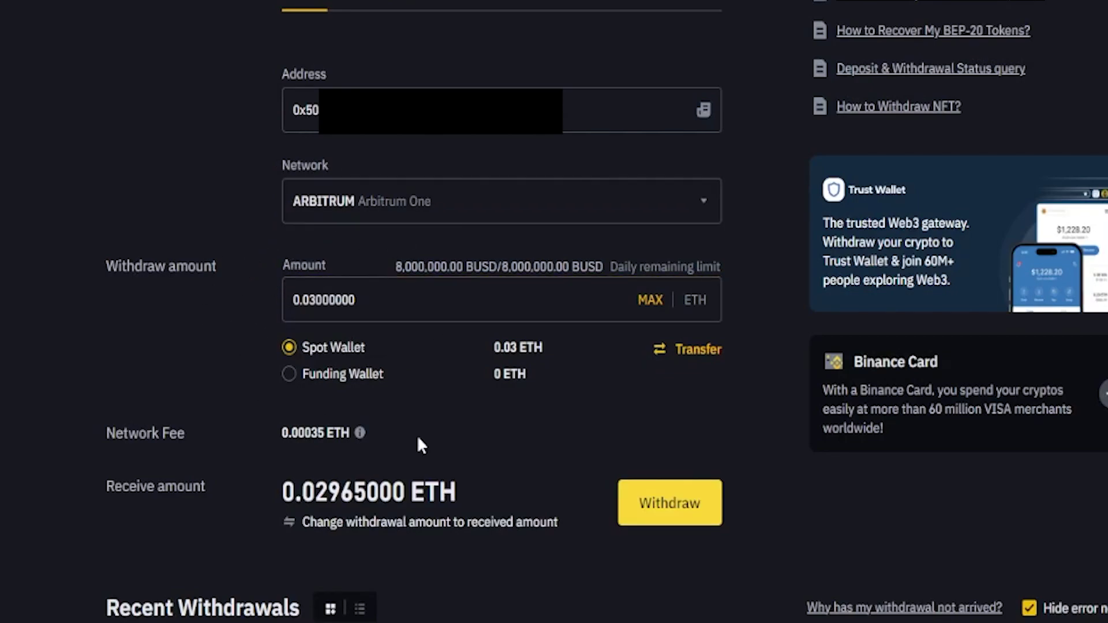
pyautogui.click(648, 507)
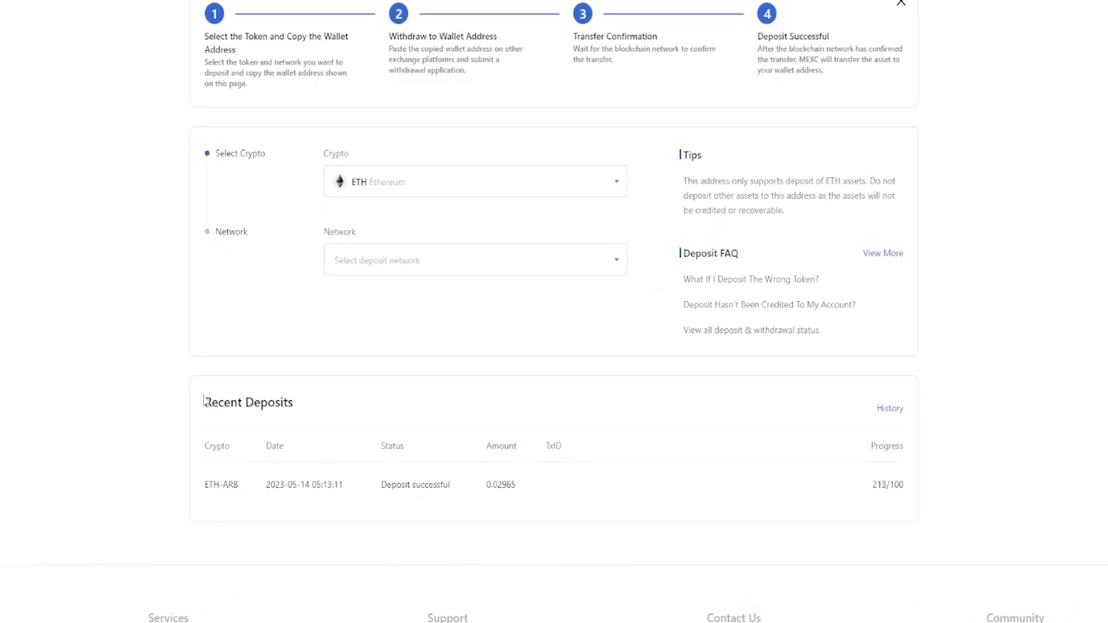
# - Review Recent Deposits and open the Spot wallet to confirm the 0.02965 ETH-ARB credit
pyautogui.moveTo(301, 377); pyautogui.dragTo(373, 379)
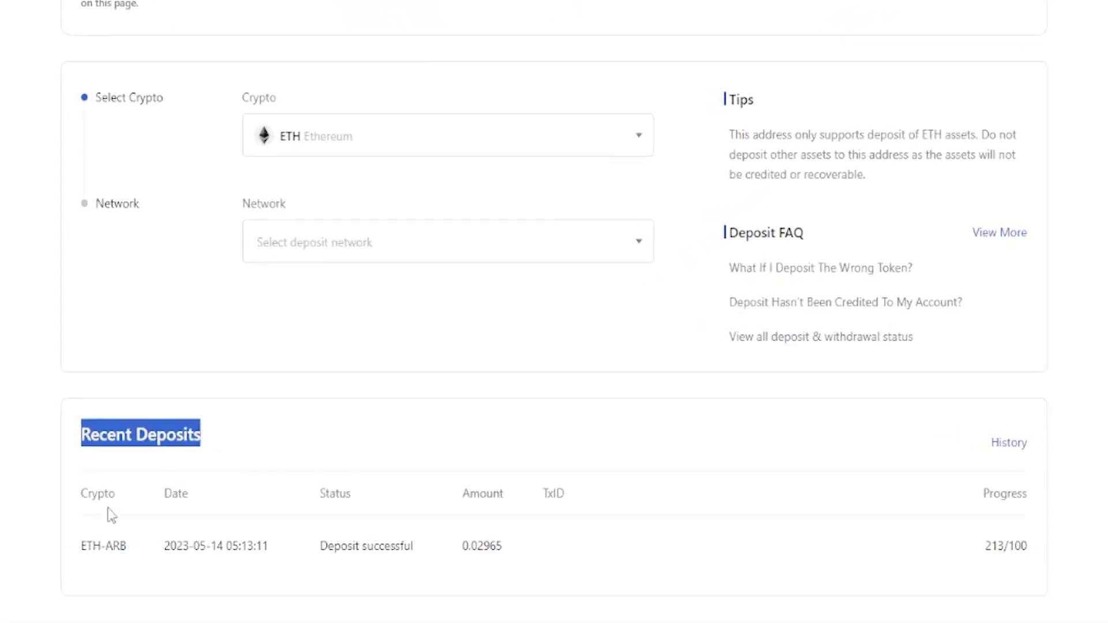
pyautogui.click(71, 542)
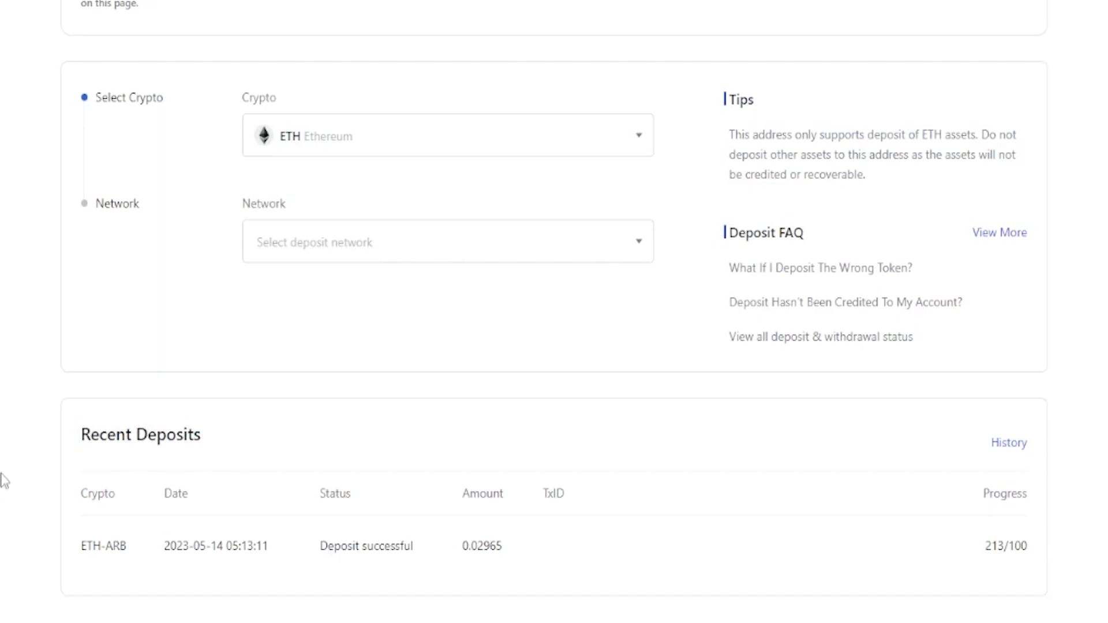
pyautogui.moveTo(888, 23)
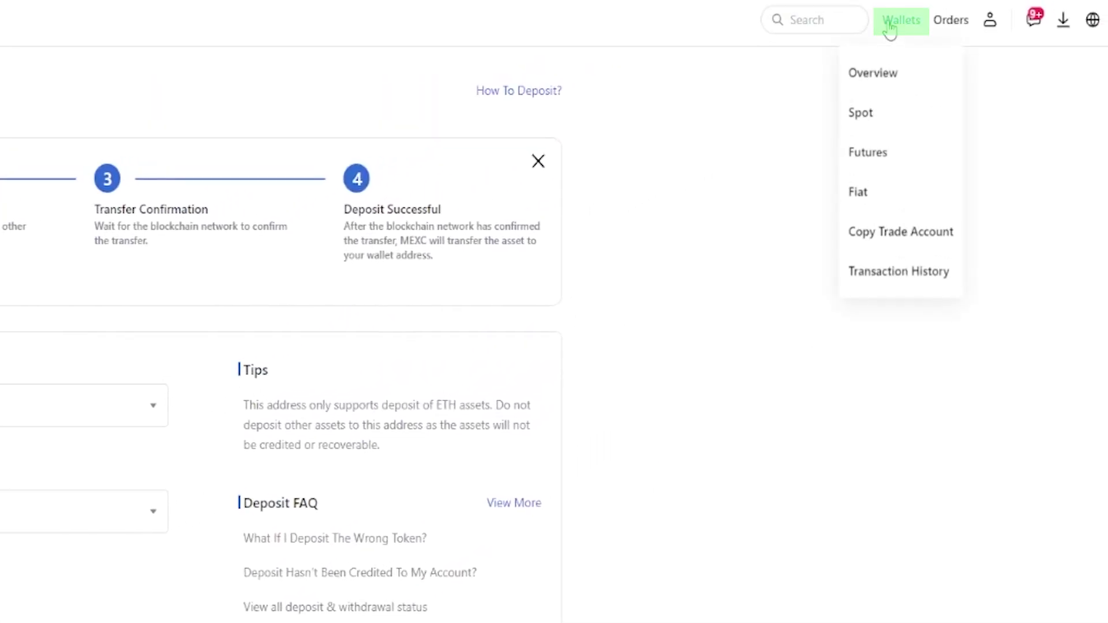
pyautogui.click(882, 114)
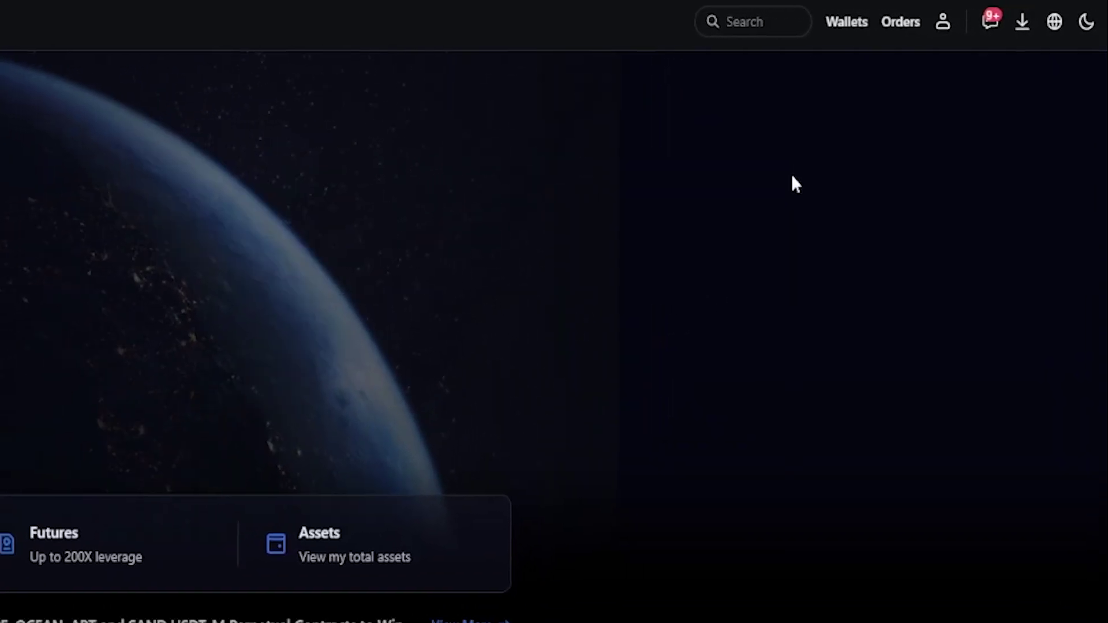
# - Open MEXC's Withdraw page from Wallets > Overview
pyautogui.moveTo(850, 23)
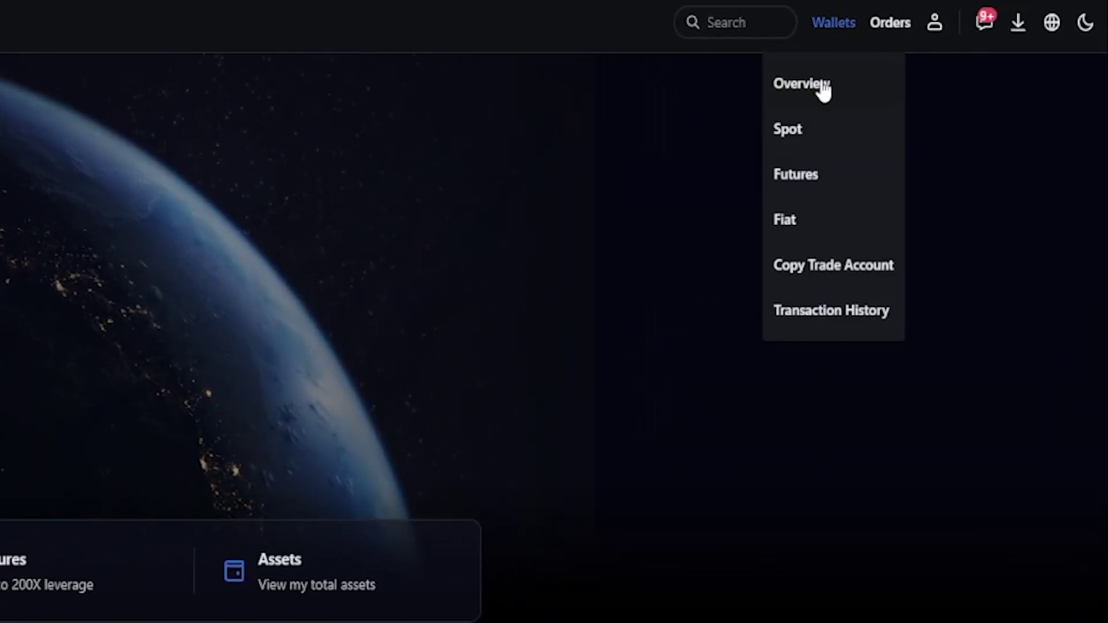
pyautogui.click(824, 87)
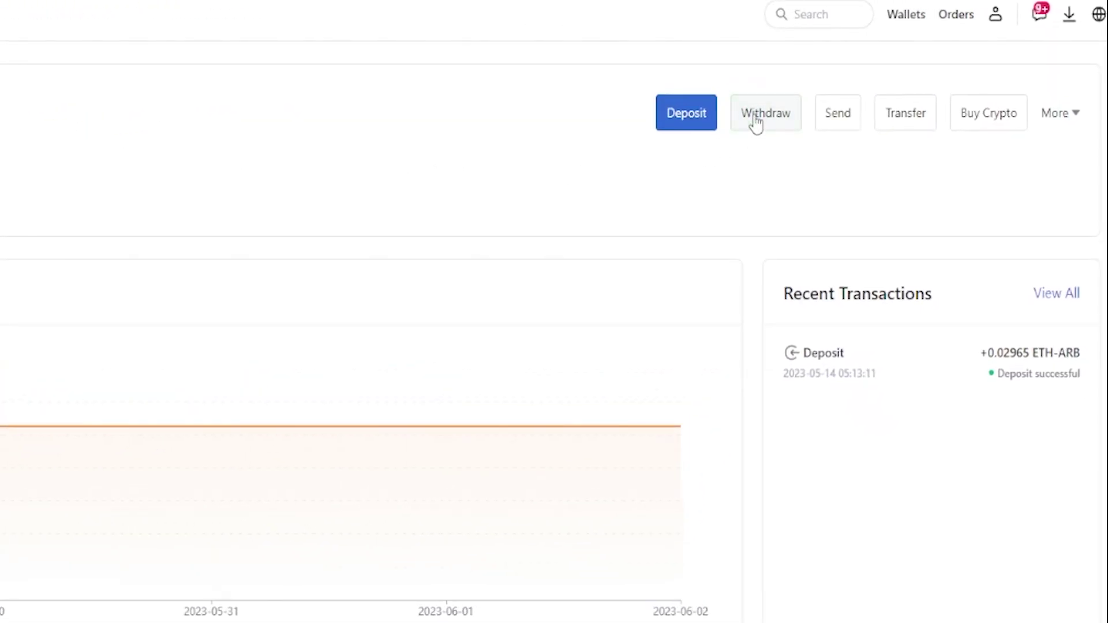
pyautogui.click(756, 122)
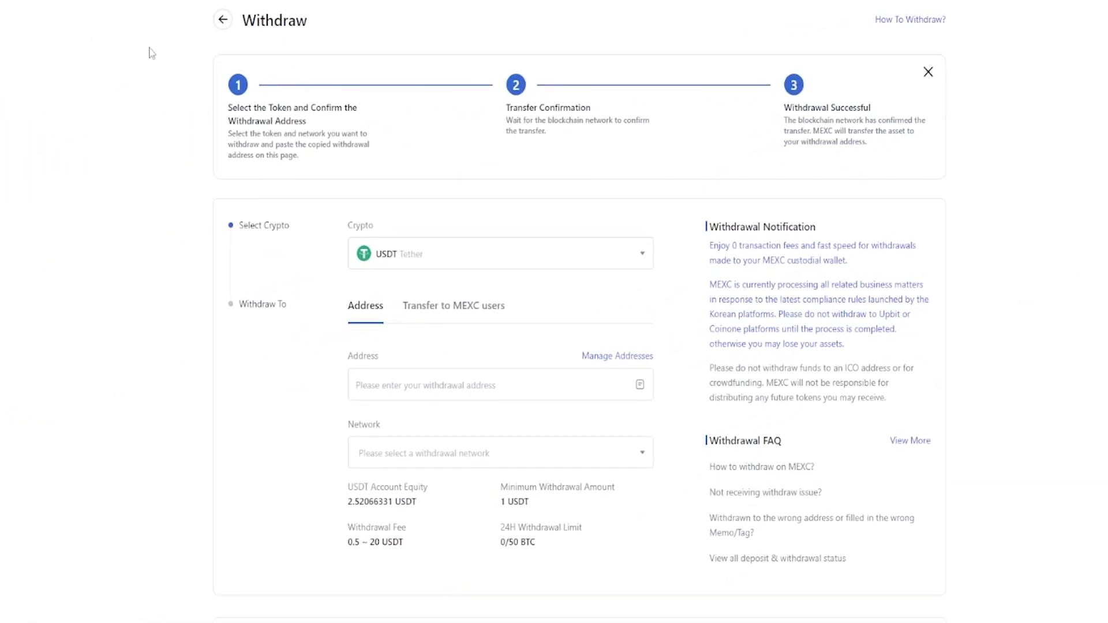
# - Pick ETH Ethereum as the withdrawal crypto, then bring up Coinbase's Ethereum receive address
pyautogui.click(459, 254)
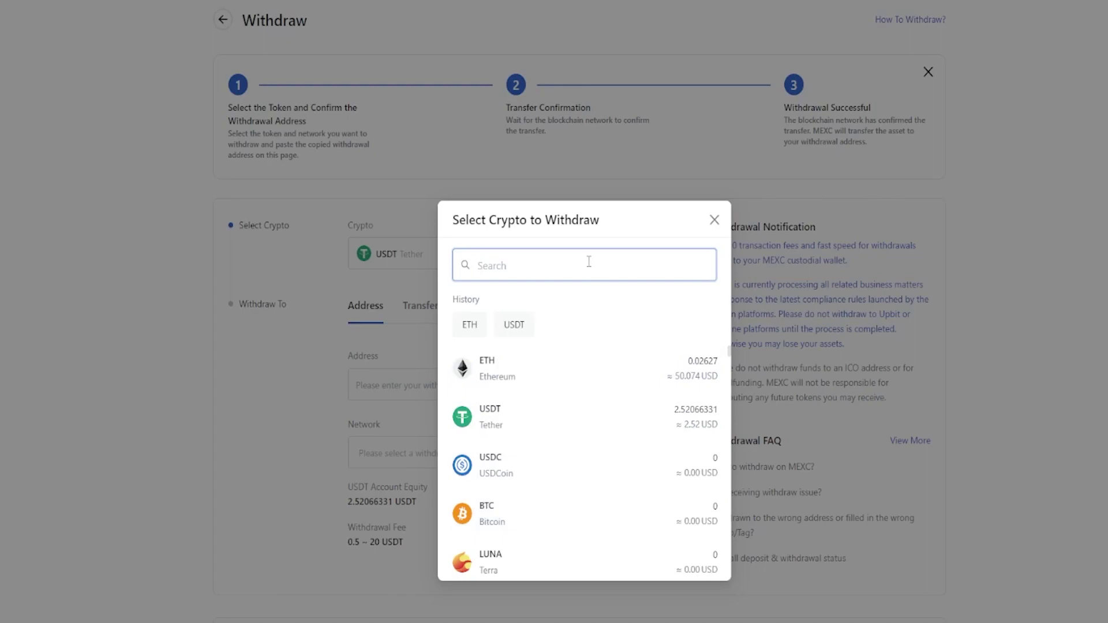
pyautogui.click(549, 379)
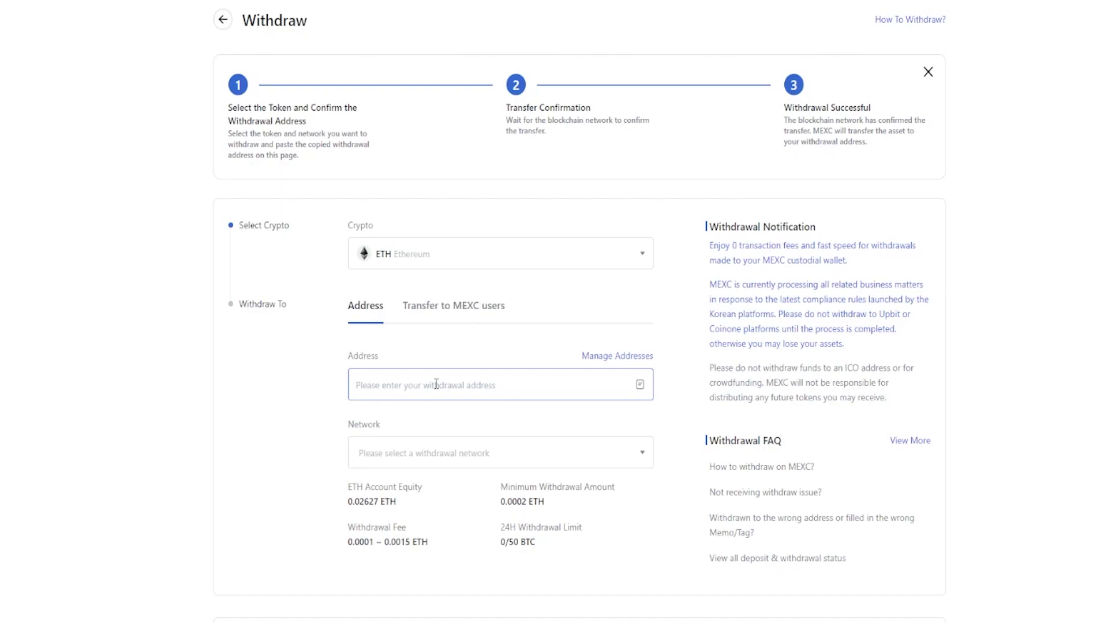
pyautogui.click(207, 234)
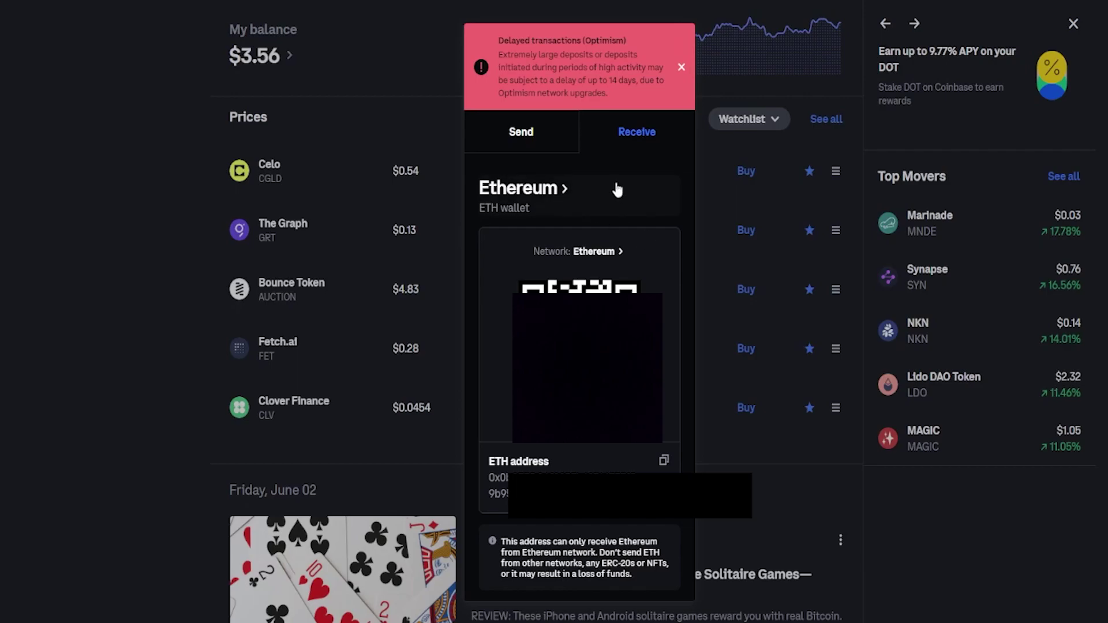
# - Switch Coinbase's ETH receiving network from Ethereum to Arbitrum
pyautogui.click(589, 252)
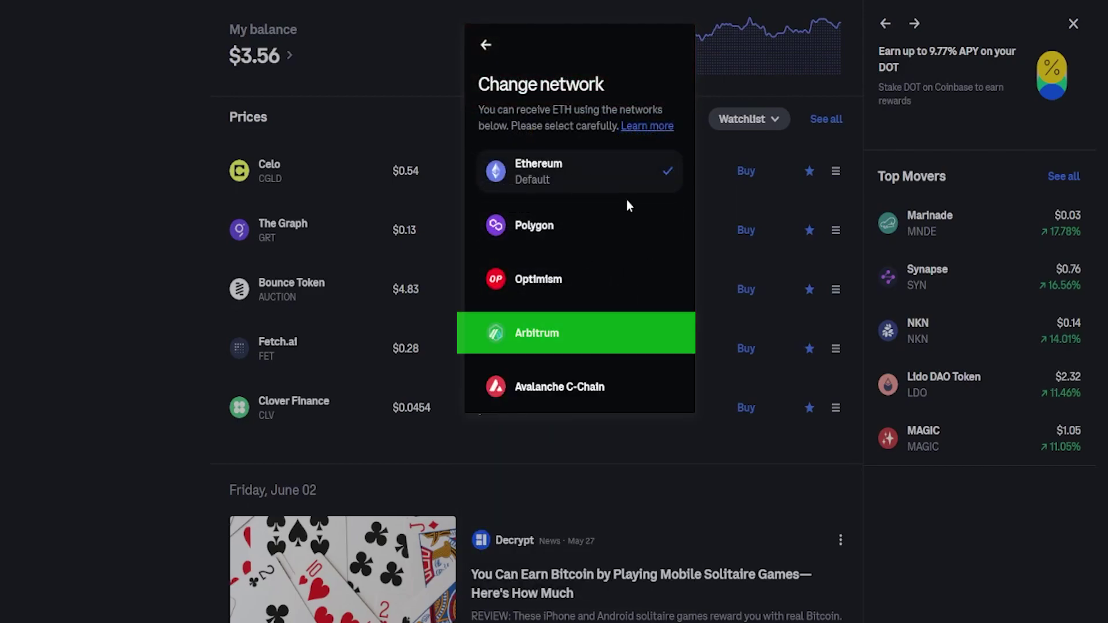
pyautogui.click(548, 341)
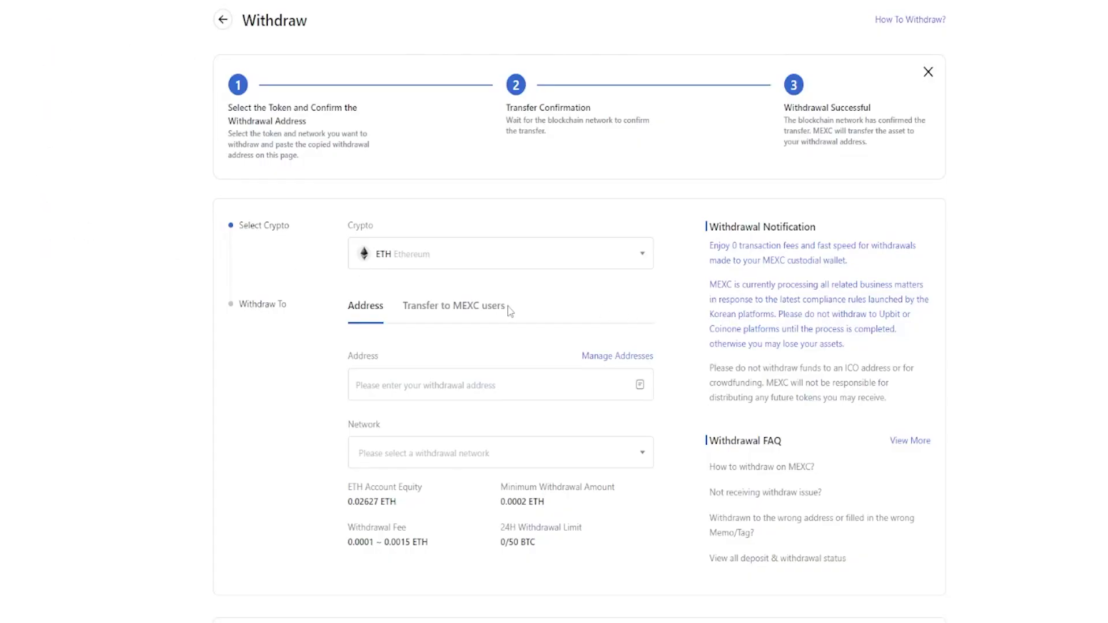
# - Paste the Coinbase ETH address into the Address field and choose ARB Arbitrum One
pyautogui.click(400, 385)
pyautogui.rightClick(400, 384)
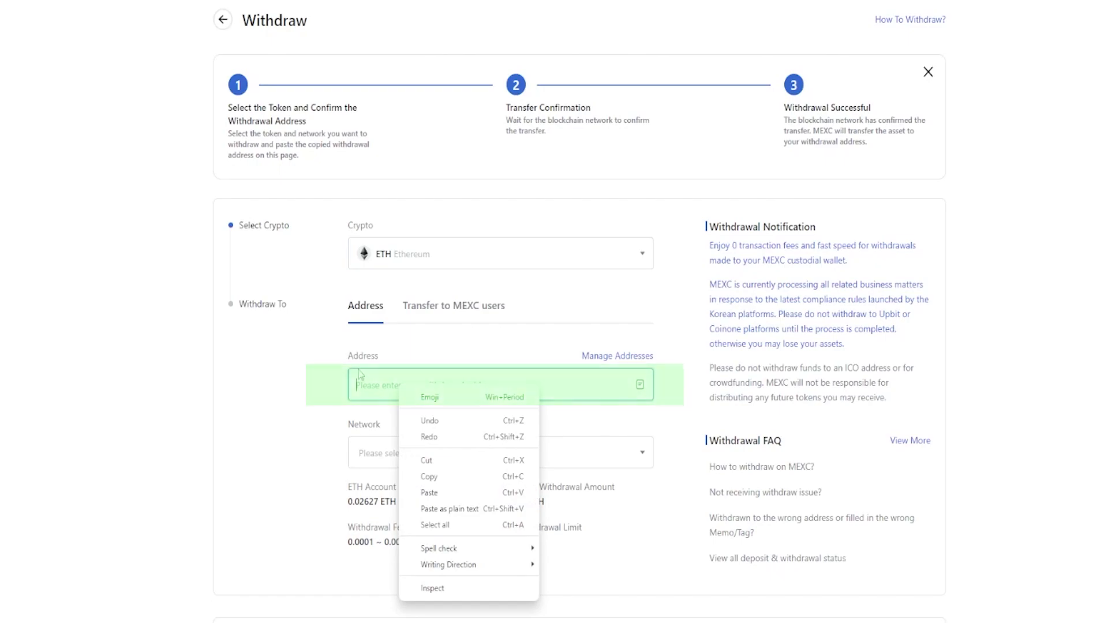
pyautogui.click(425, 493)
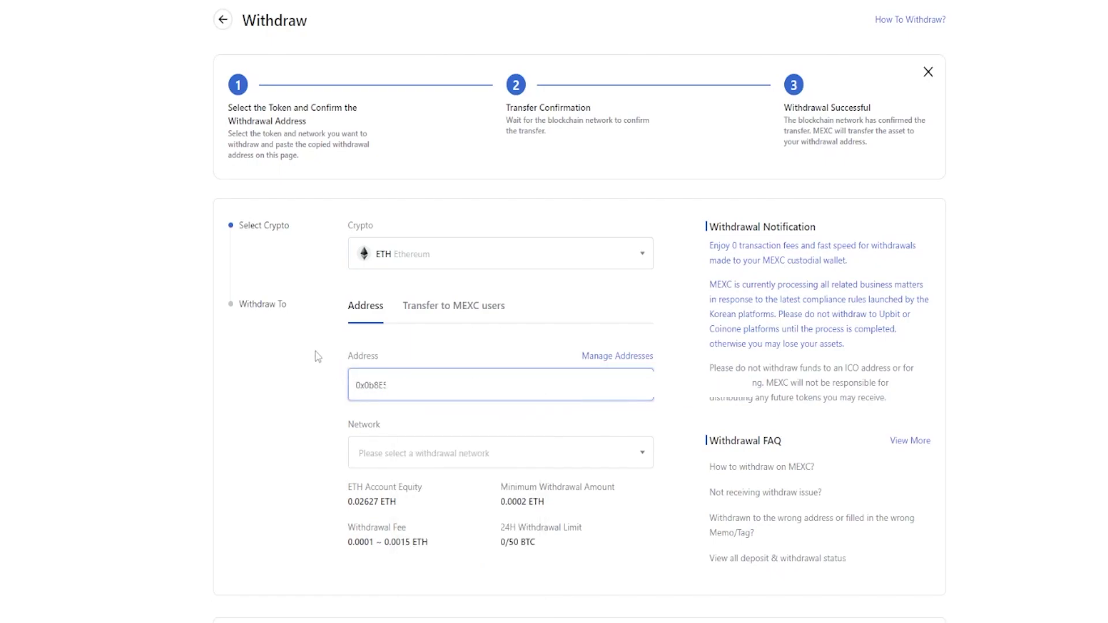
pyautogui.click(441, 463)
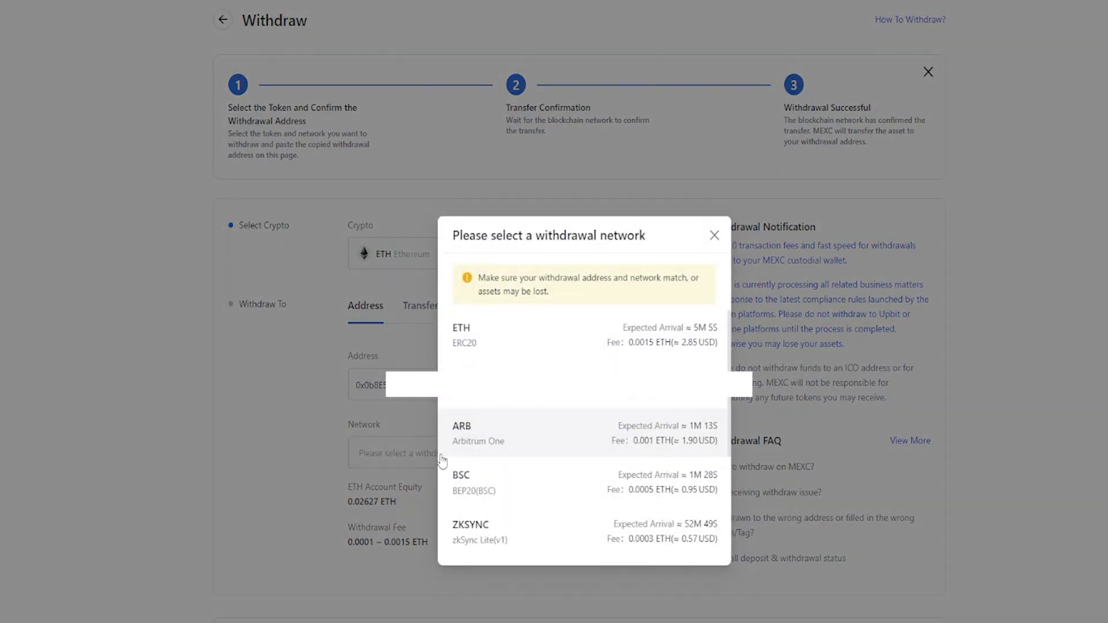
pyautogui.click(548, 442)
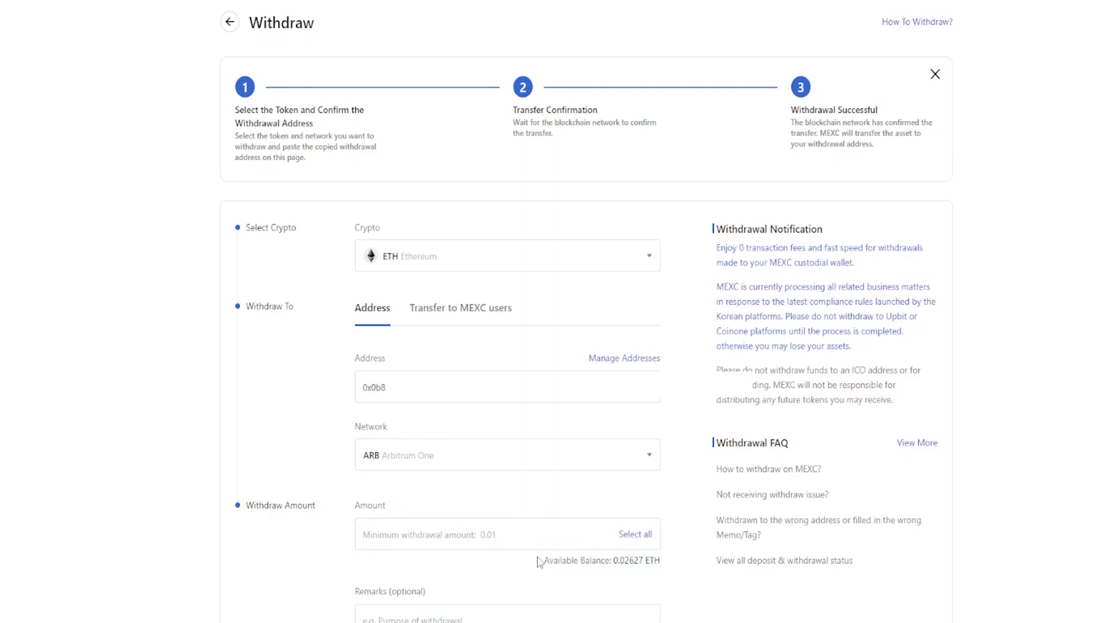
# - Withdraw the full 0.02627 ETH balance (0.02527 after the 0.001 fee) and submit the request
pyautogui.click(635, 534)
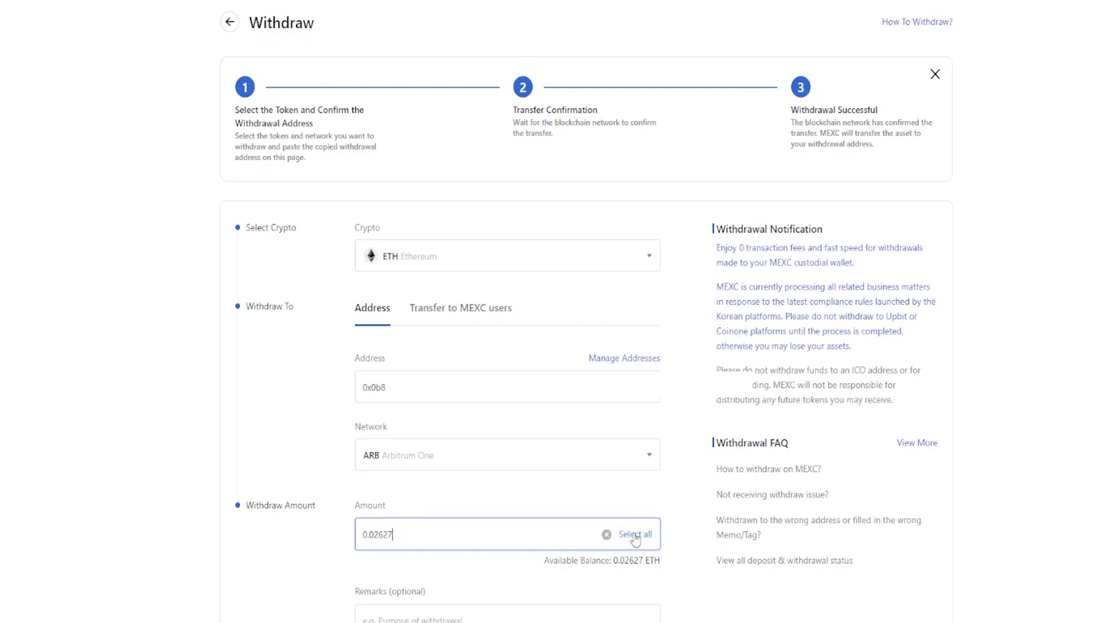
pyautogui.scroll(-3, 524, 411)
pyautogui.click(492, 577)
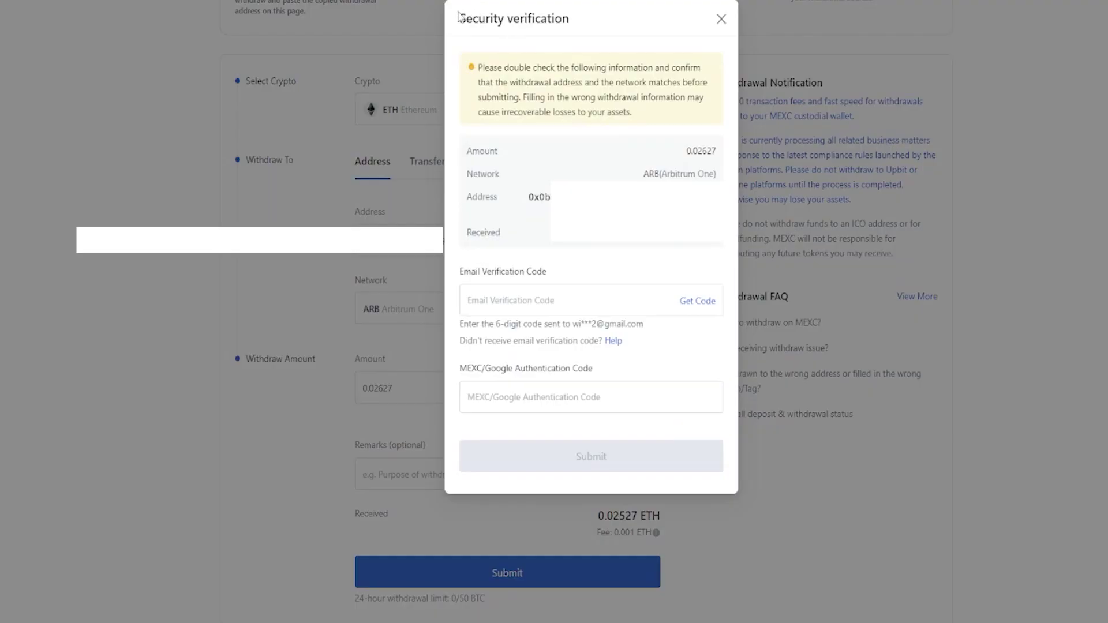
pyautogui.moveTo(460, 18); pyautogui.dragTo(591, 32)
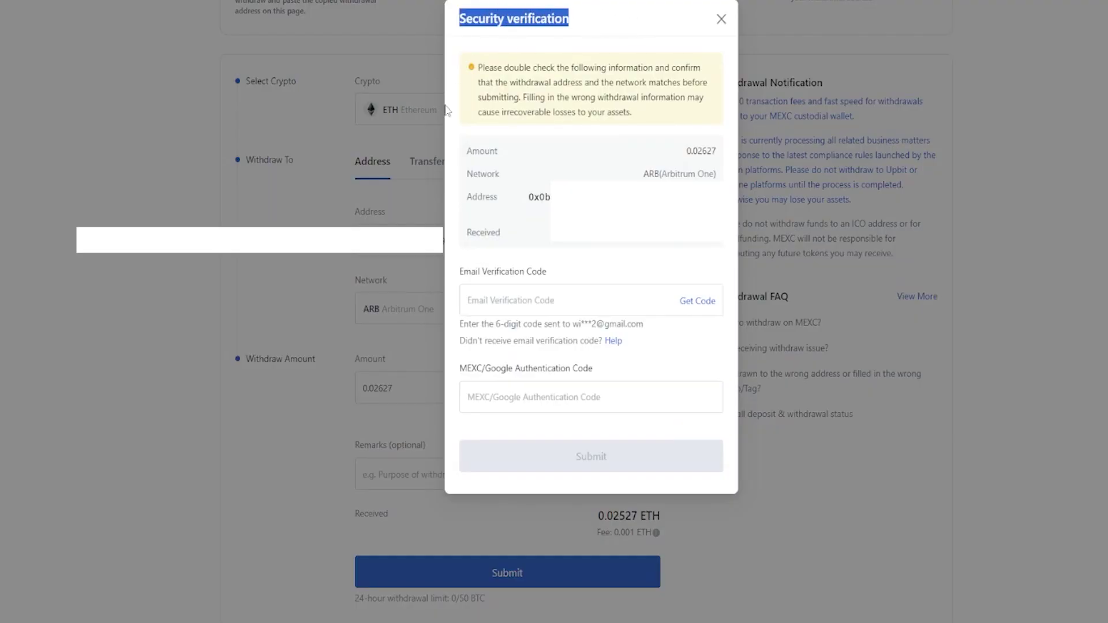
# - Request an email verification code in the Security verification dialog
pyautogui.click(561, 273)
pyautogui.moveTo(461, 273); pyautogui.dragTo(546, 274)
pyautogui.click(698, 306)
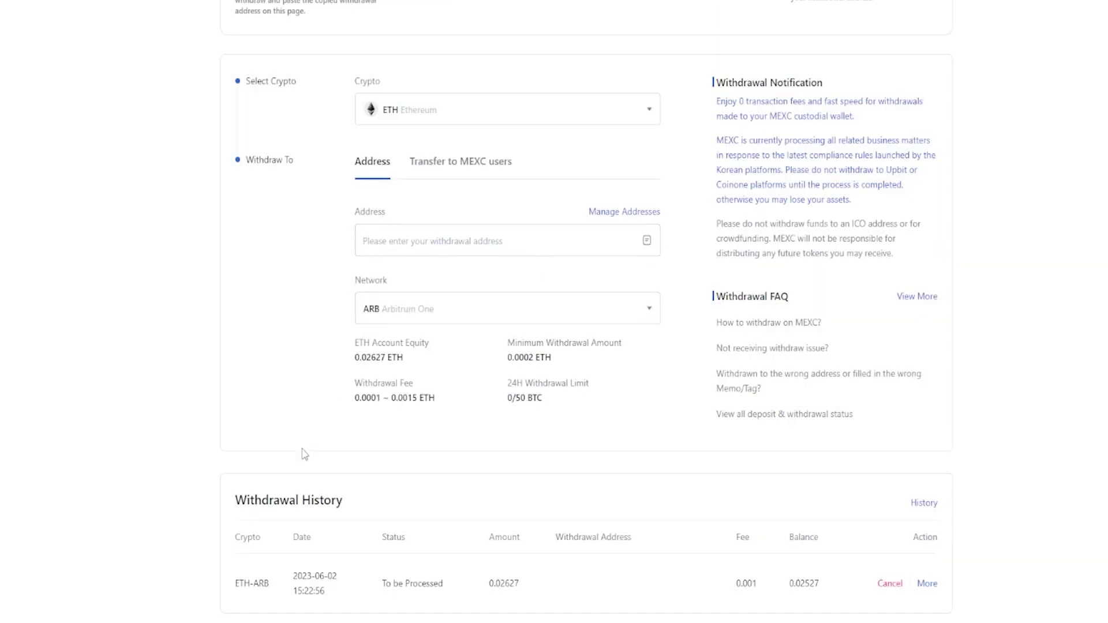
pyautogui.moveTo(236, 500); pyautogui.dragTo(349, 508)
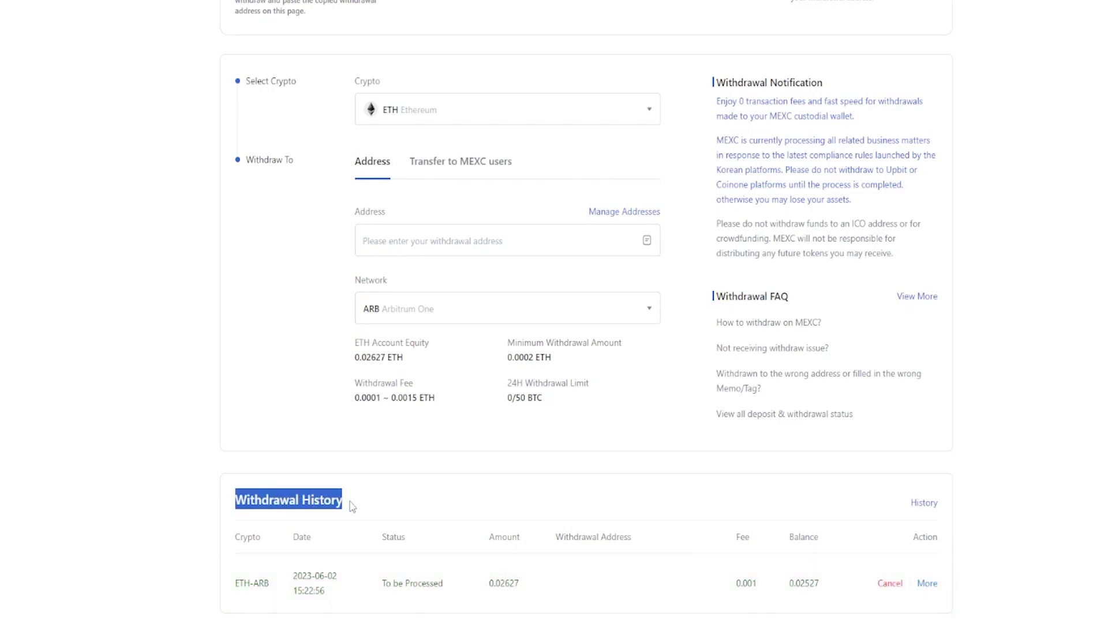
pyautogui.click(348, 507)
pyautogui.moveTo(379, 549); pyautogui.dragTo(411, 549)
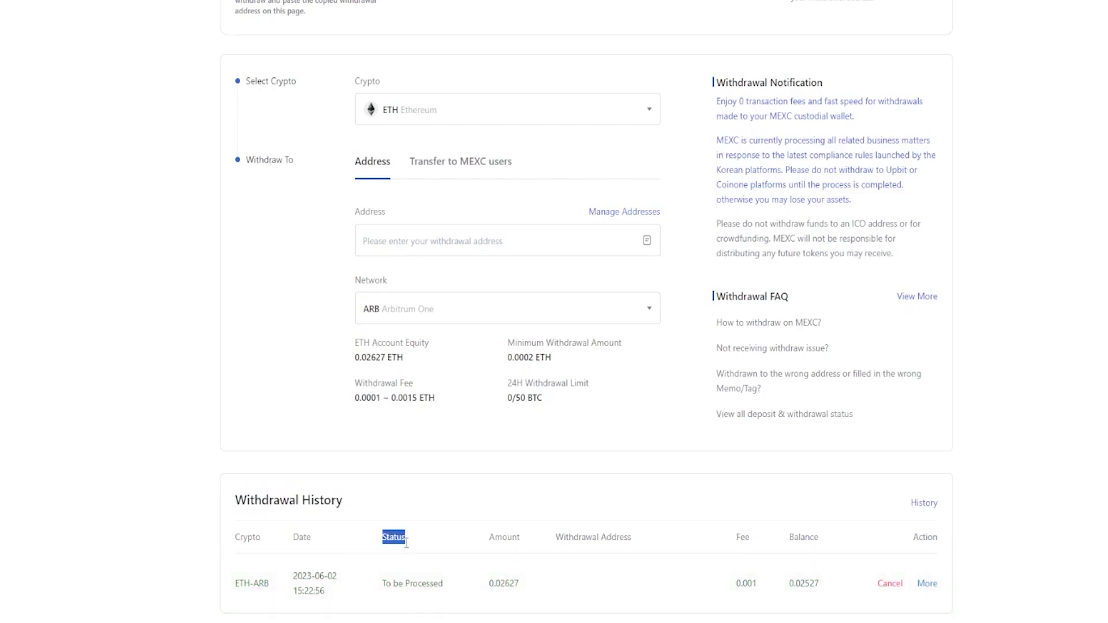
pyautogui.moveTo(383, 583); pyautogui.dragTo(449, 584)
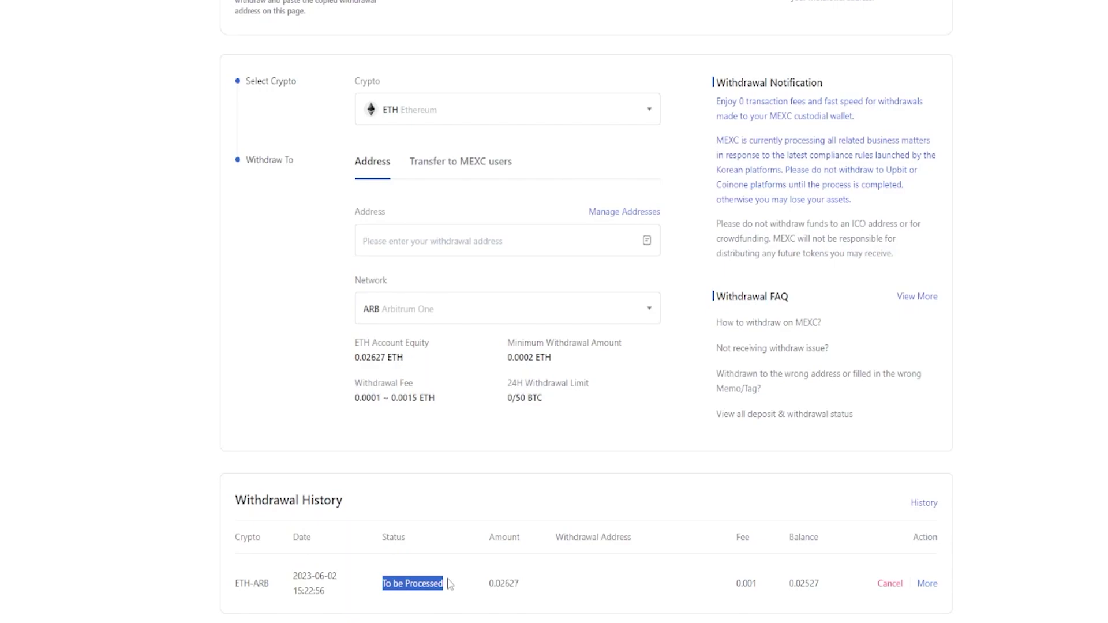
pyautogui.click(392, 583)
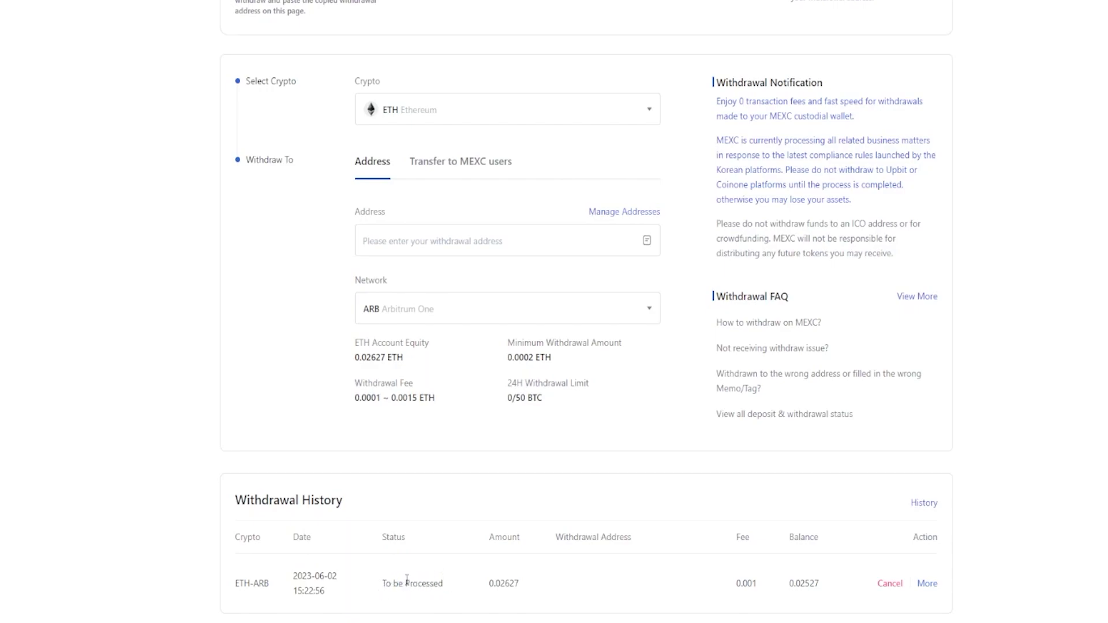